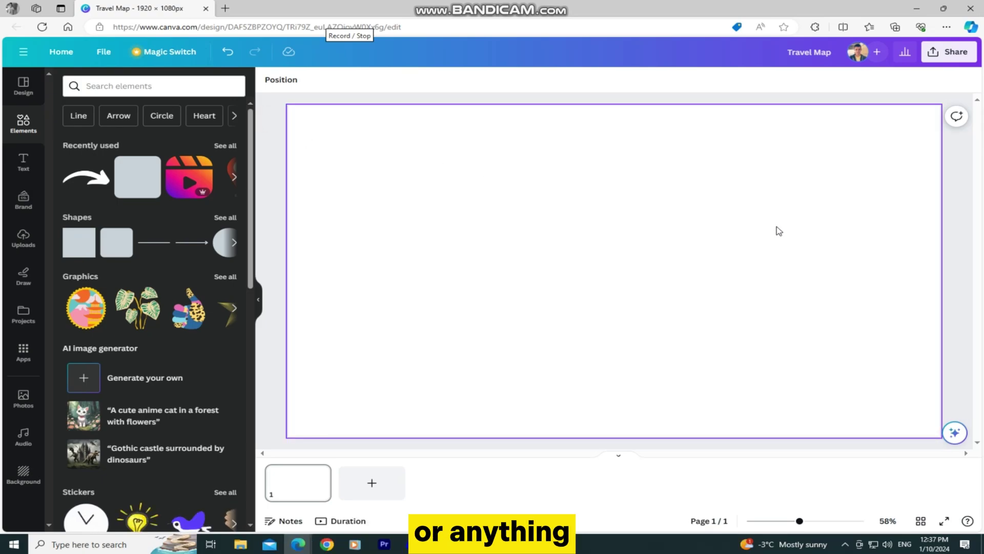
- Start a world map search in the Elements panel of the blank Travel Map design
click(803, 234)
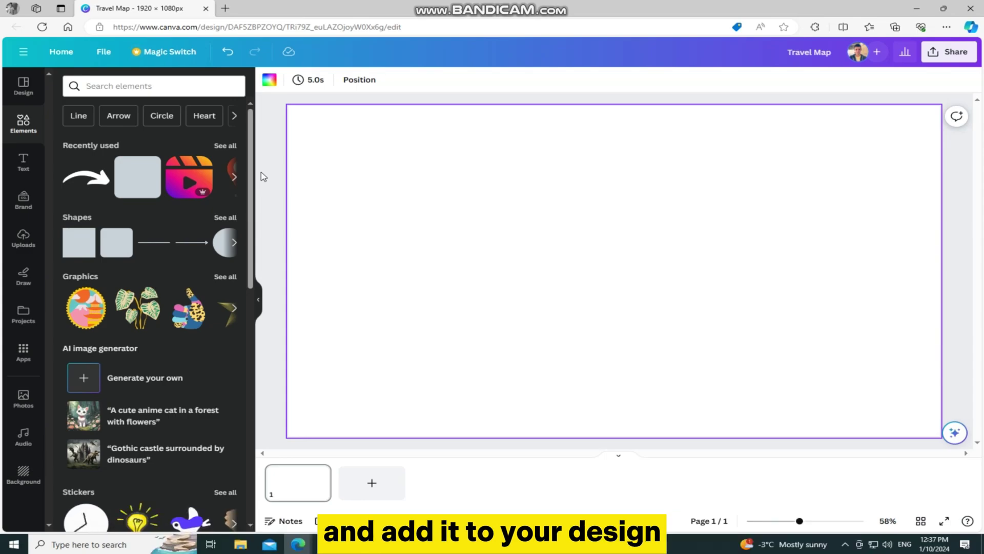
- Search 'world map' photos and enlarge the blue world map photo to cover the whole page
click(112, 86)
text(WO)
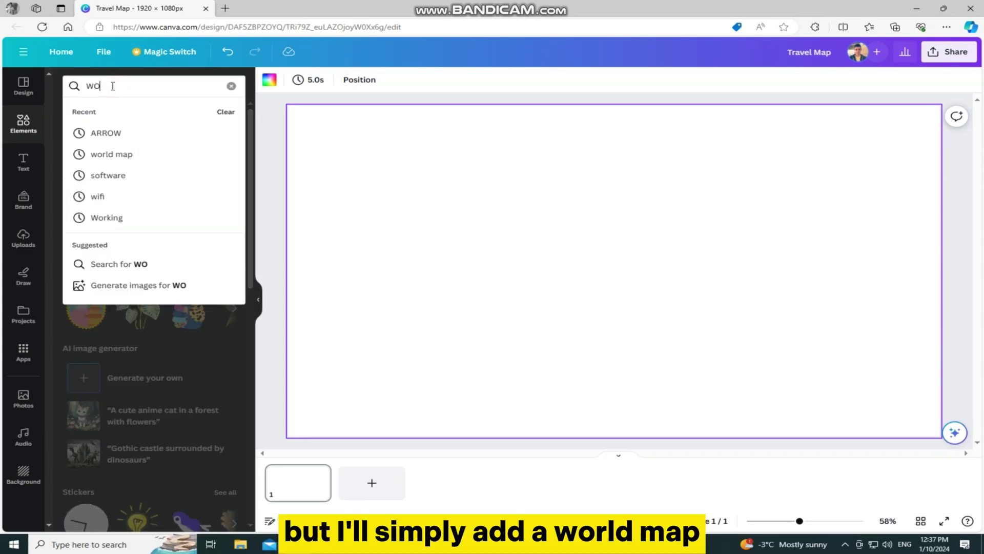
text(RLD MAP)
key(Return)
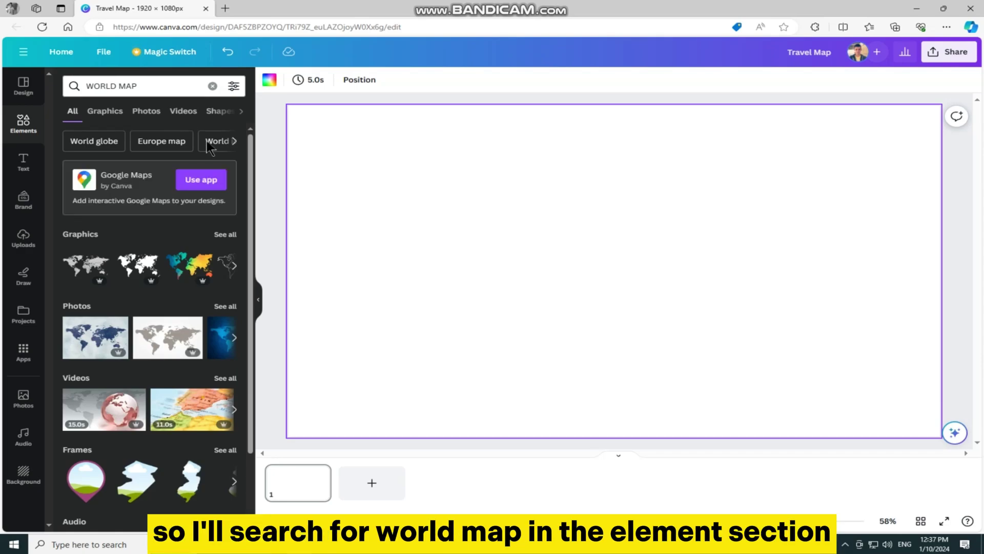
click(225, 306)
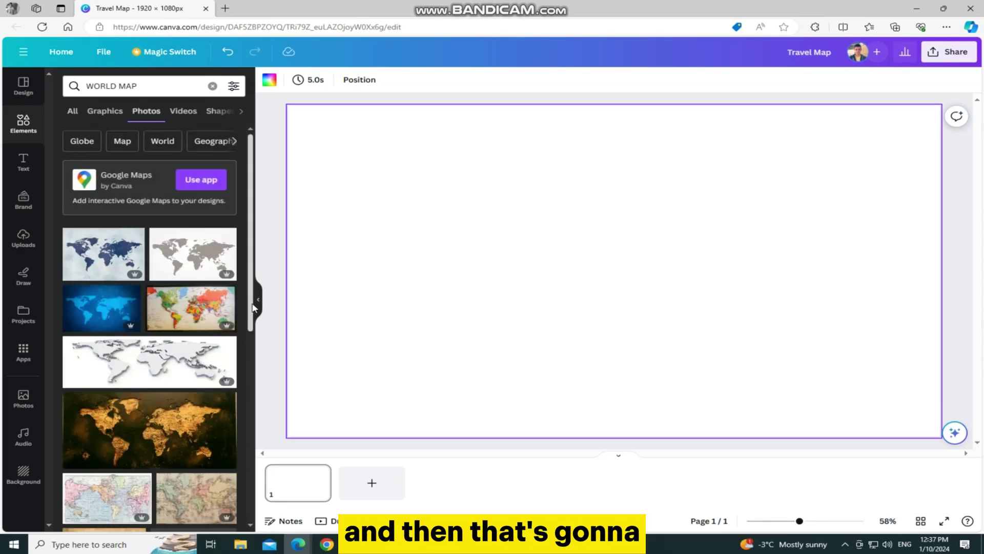
scroll(205, 296, down, 3)
scroll(206, 296, down, 3)
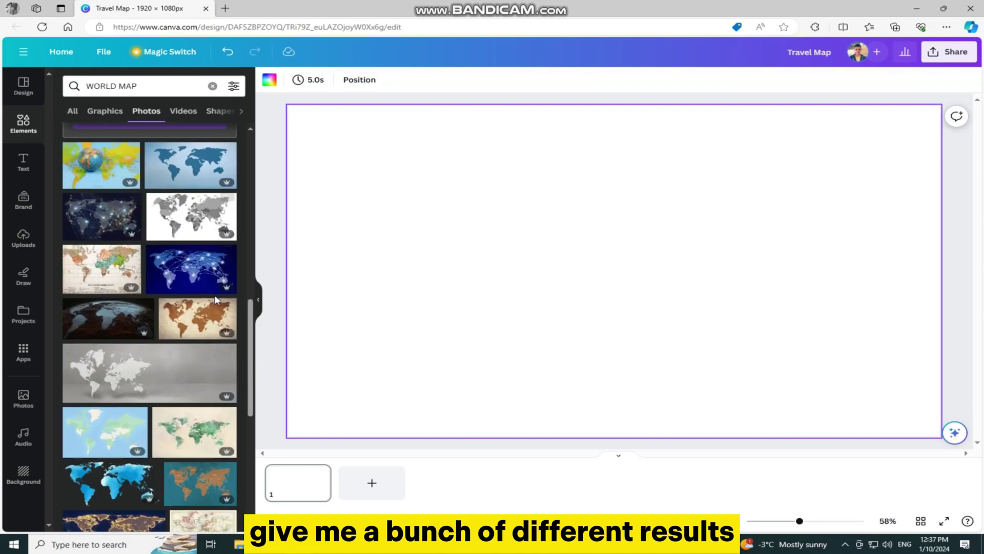
scroll(214, 292, down, 3)
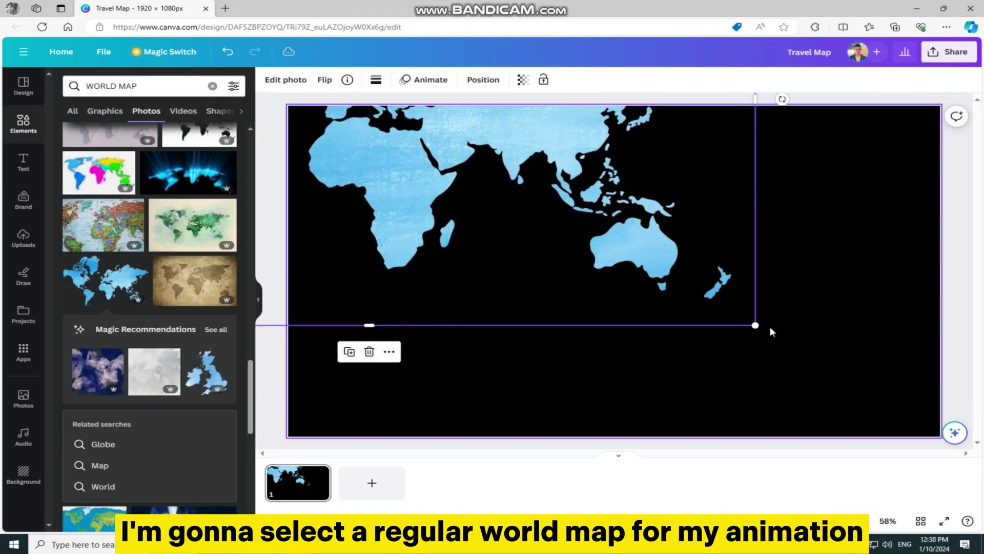
drag(770, 326, 946, 473)
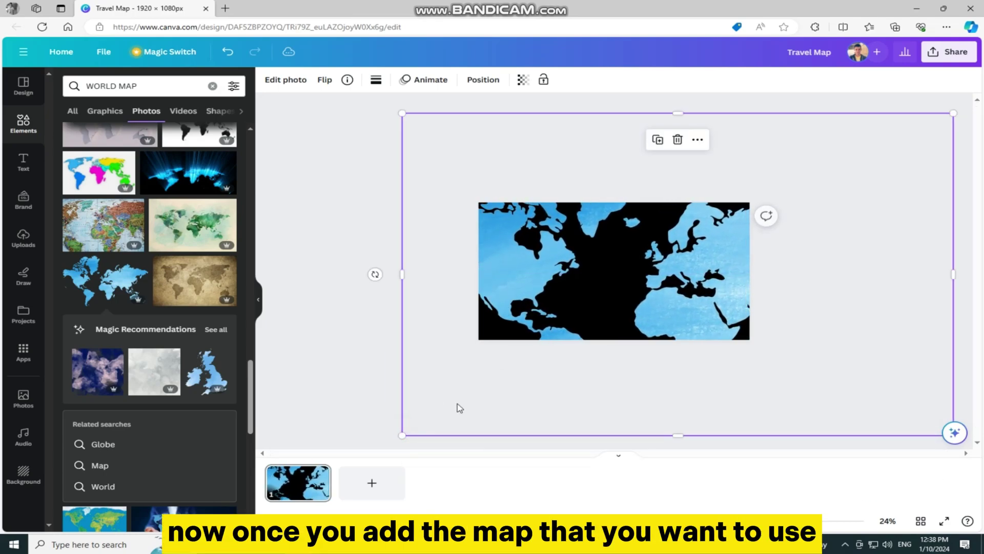
key(ctrl+alt+0)
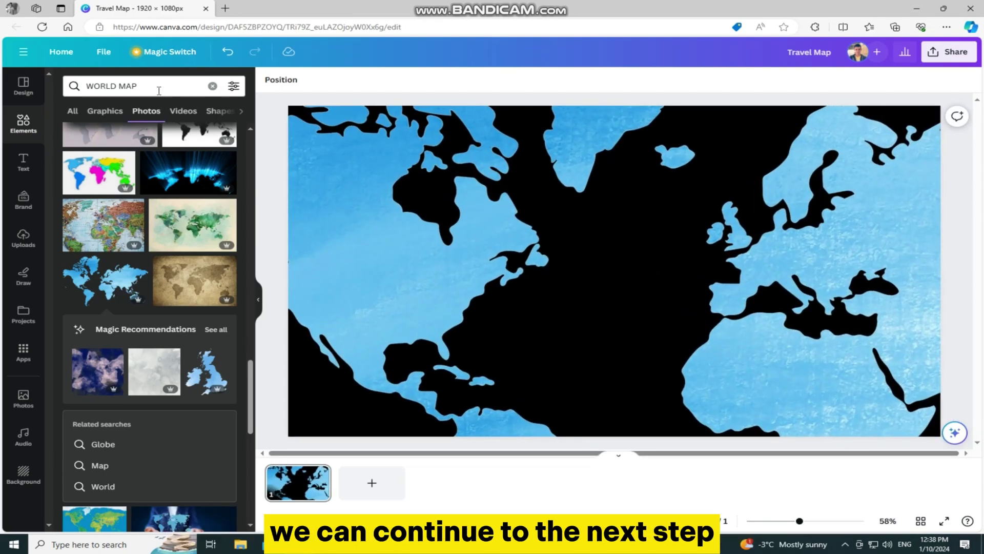
click(158, 87)
- Search 'GPS' graphics and add the red GPS pin to the page
triple_click(158, 86)
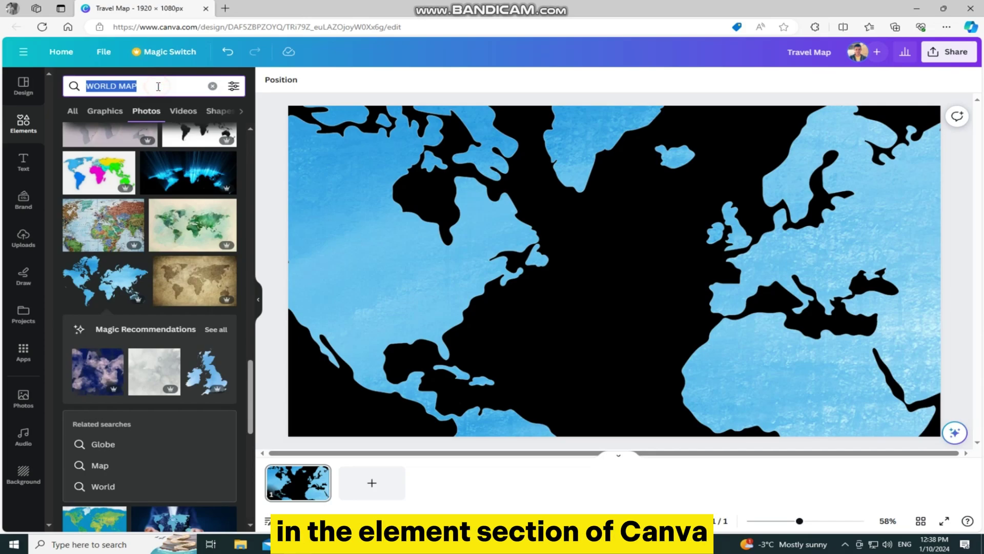
text(GPS)
key(Return)
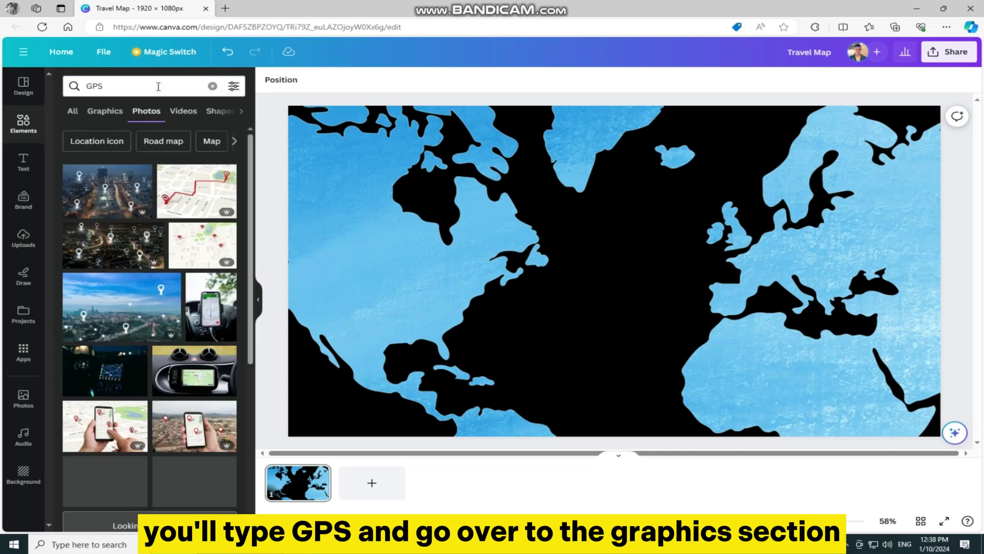
click(116, 112)
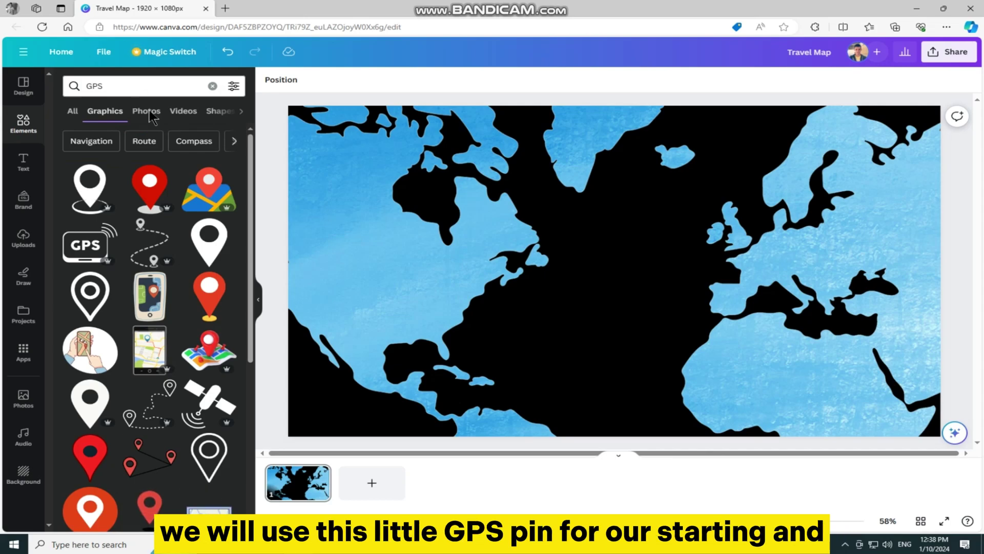
click(157, 186)
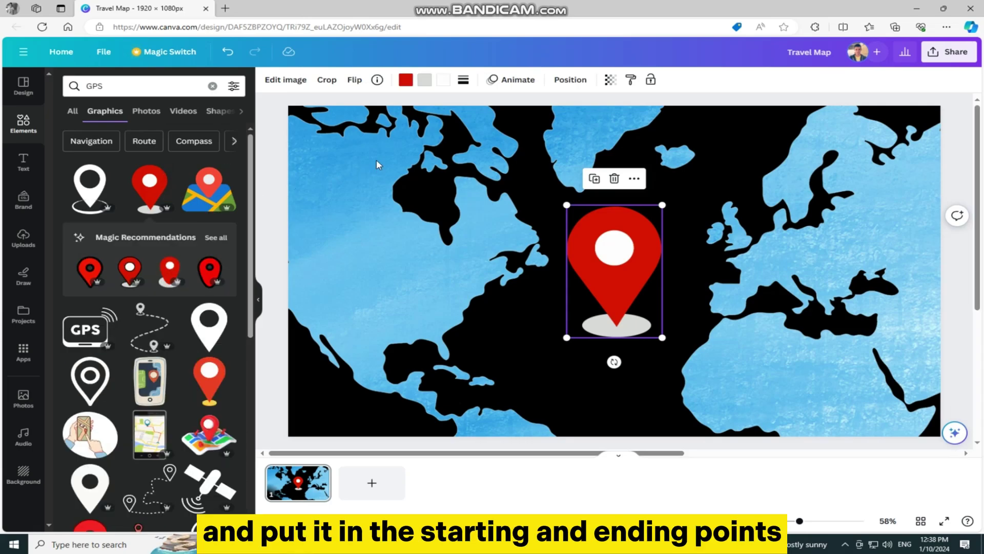
- Make the pin's base white, shrink it onto New York, and duplicate it
click(425, 79)
click(224, 368)
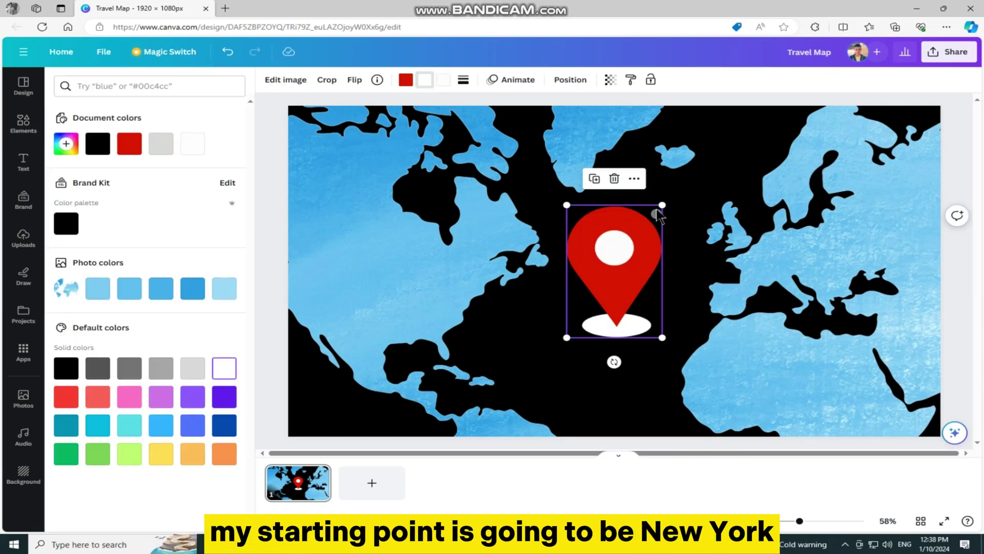
mouse_move(662, 205)
mouse_down()
mouse_move(598, 301)
mouse_move(460, 264)
mouse_move(827, 261)
mouse_up()
key(ctrl+d)
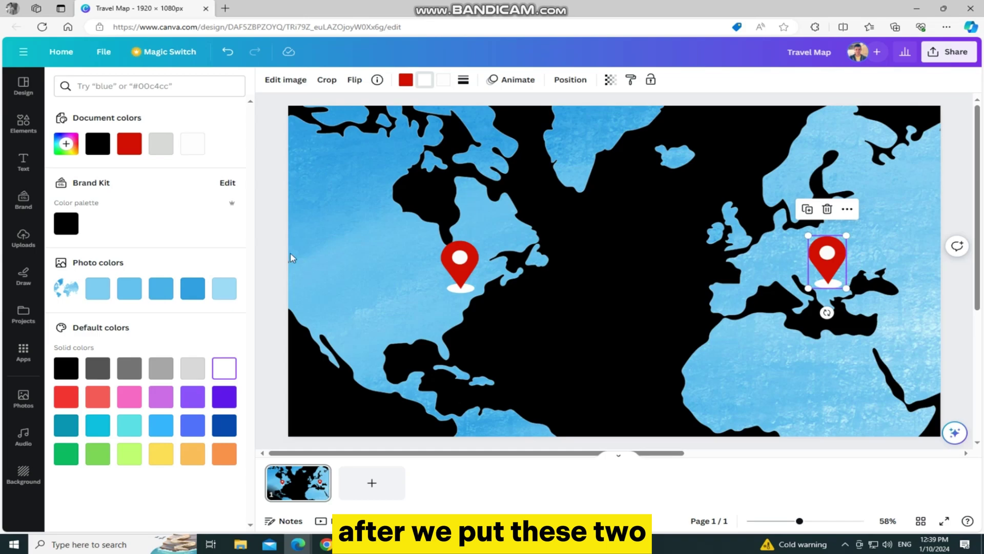
click(24, 162)
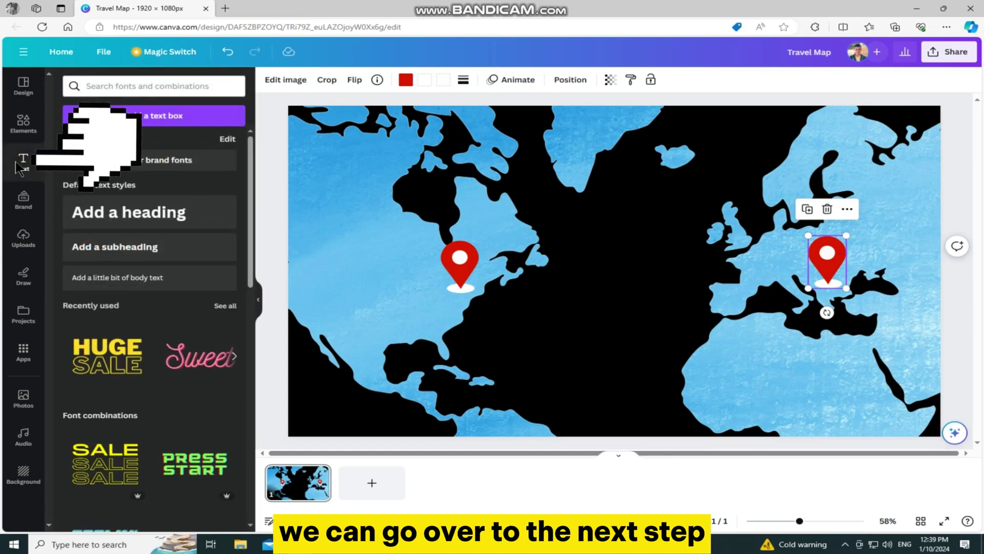
- Add a heading made of dashes and position it to span the two pins
click(80, 212)
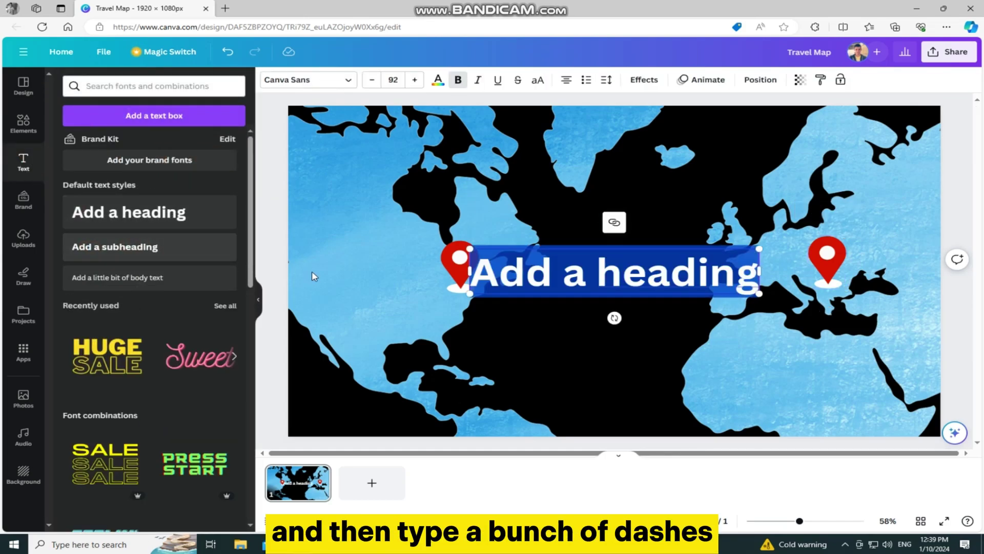
text(----------)
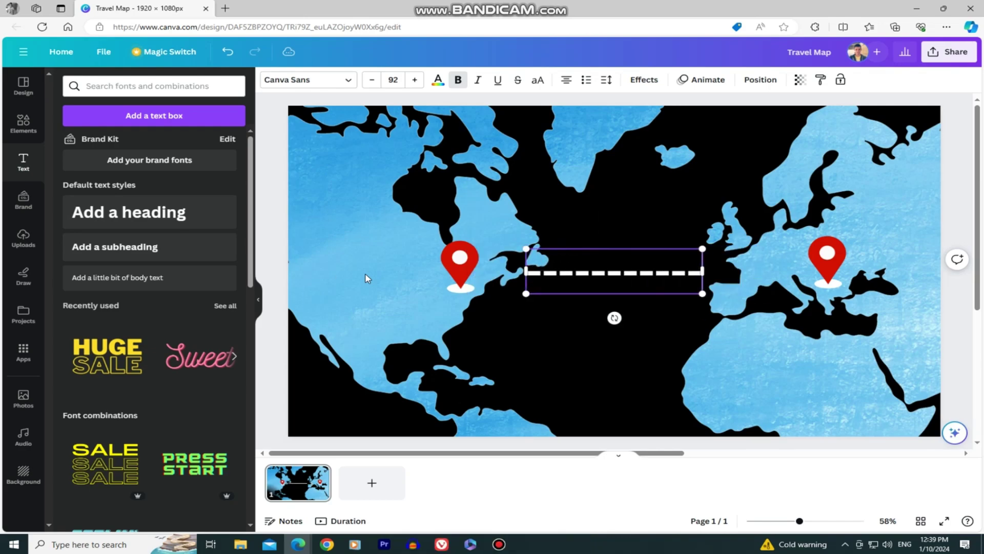
text(-----------)
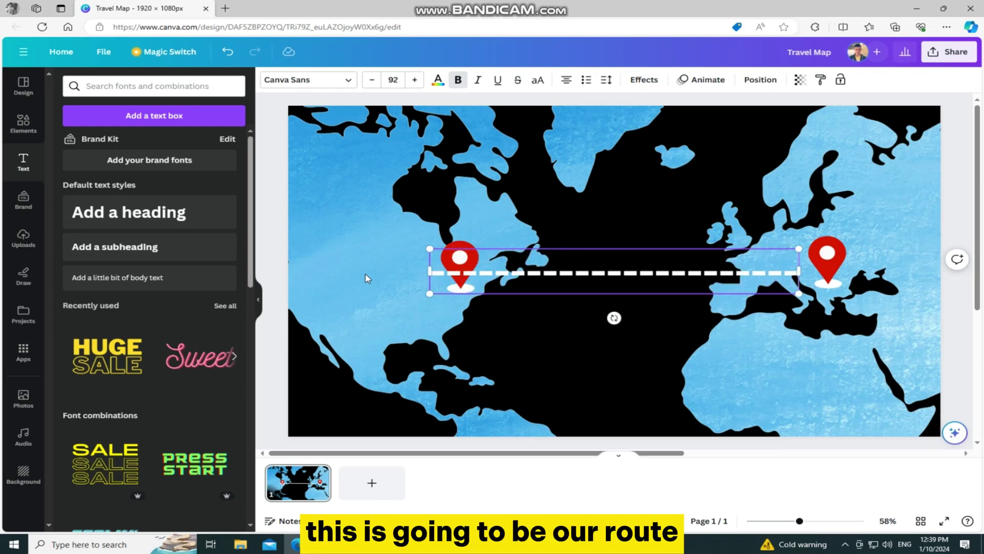
drag(554, 278, 590, 277)
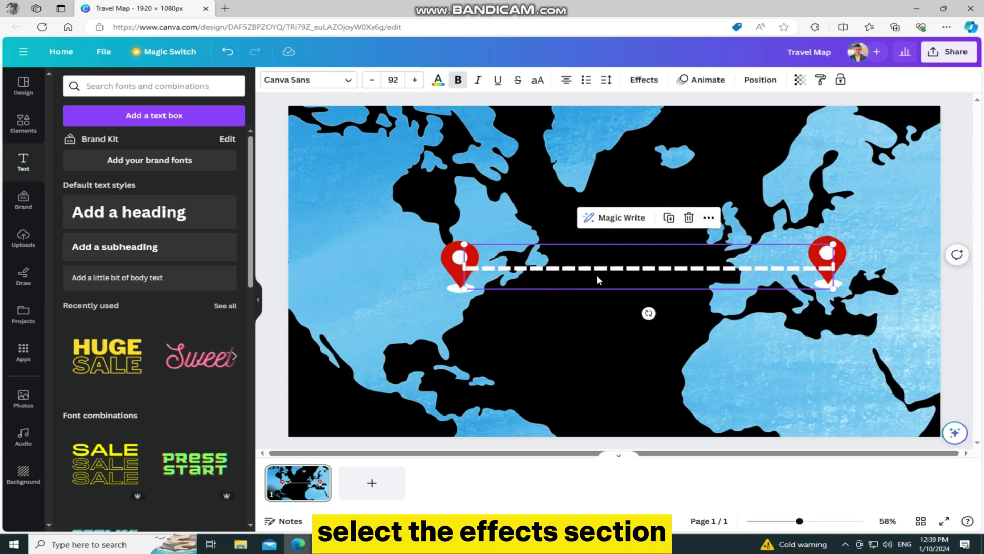
- Apply the Curve effect to the dashed text and adjust the arc to meet both pins
click(646, 79)
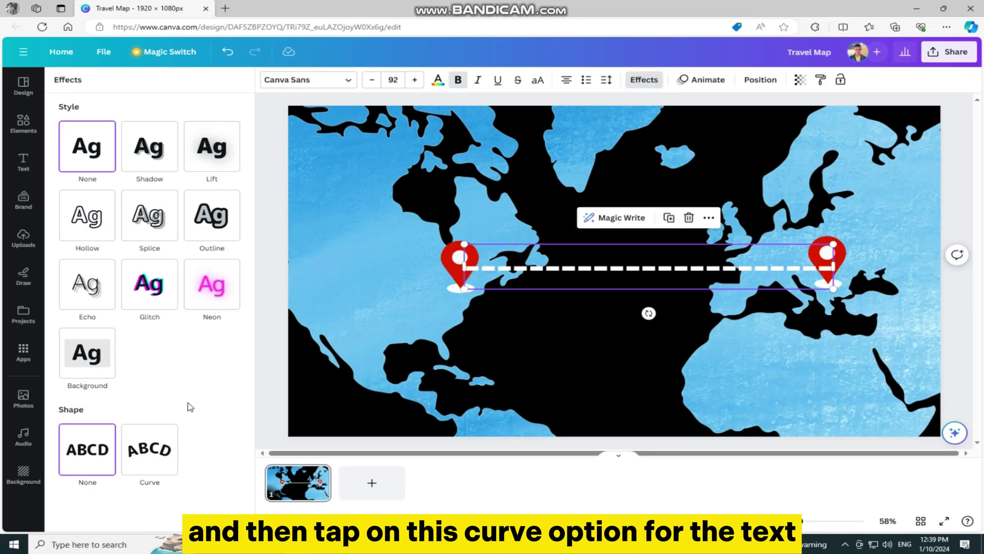
click(171, 428)
drag(187, 505, 160, 505)
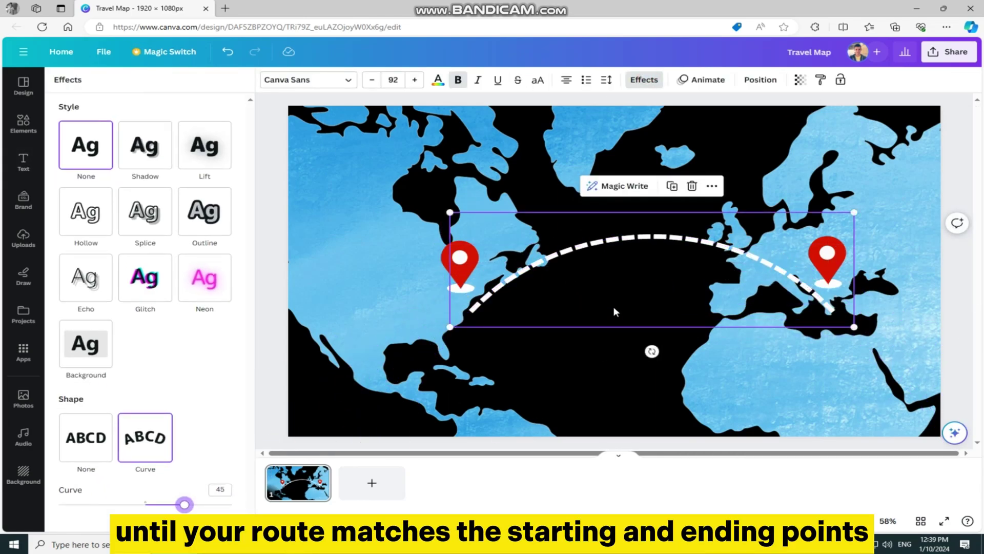
- Select the dashed arc and use Position > Backward to layer it under both pins
click(613, 244)
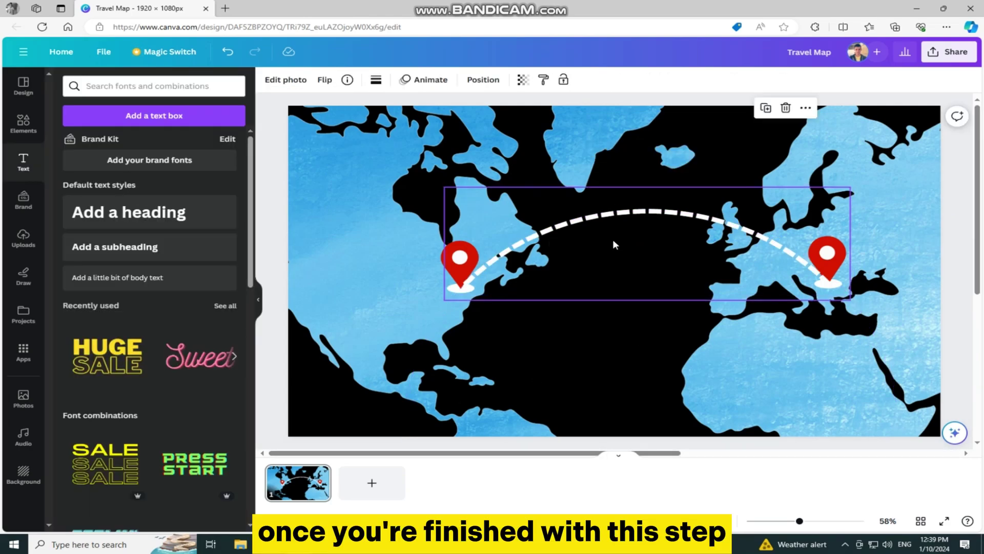
click(613, 243)
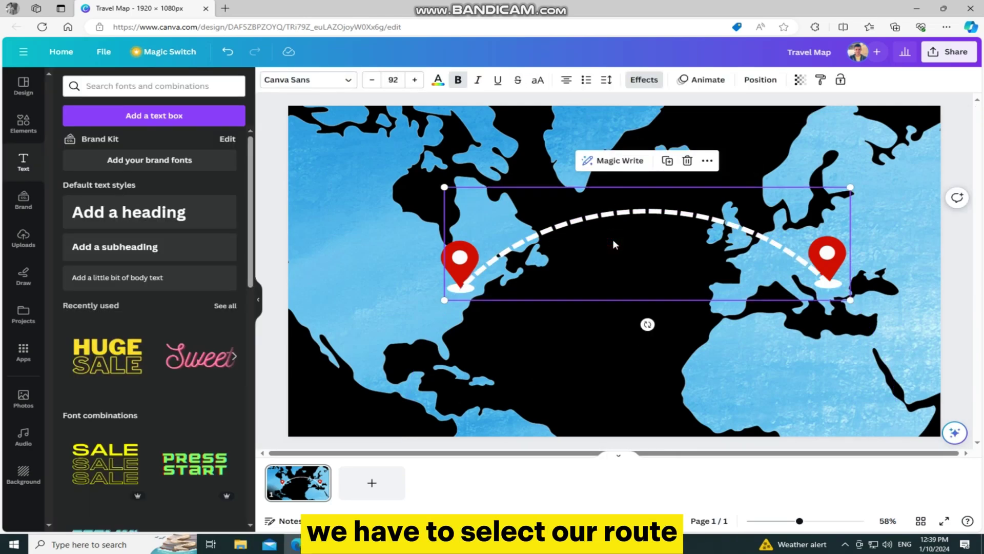
click(613, 242)
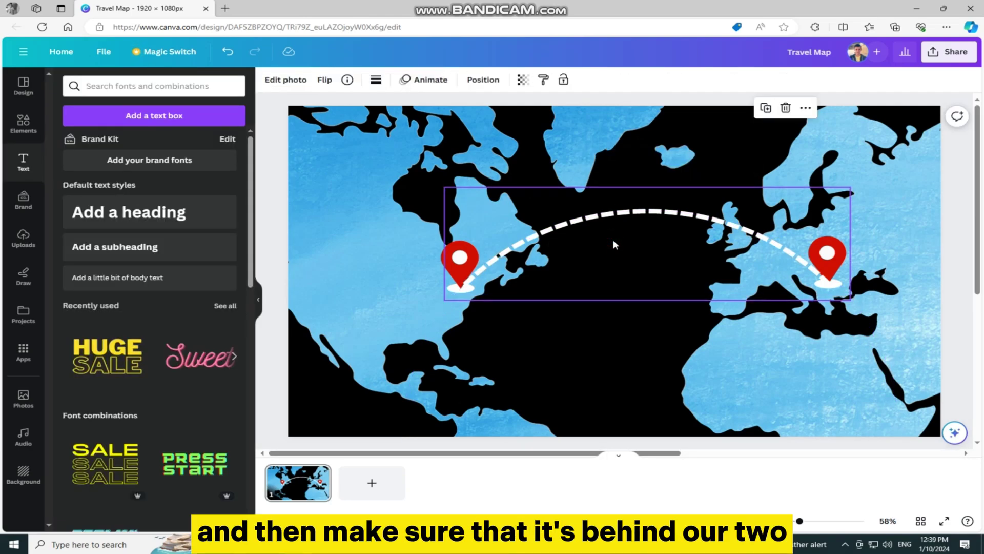
click(614, 244)
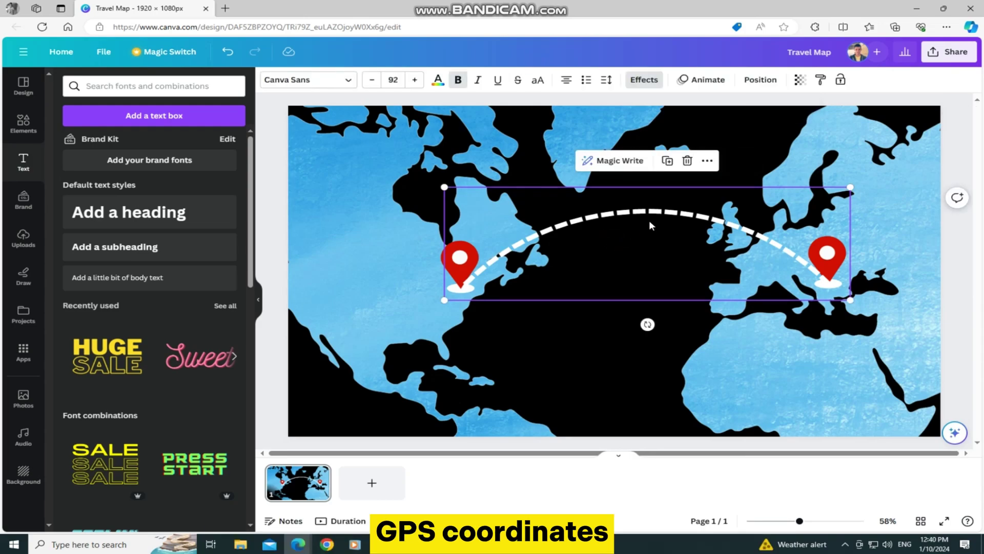
click(758, 80)
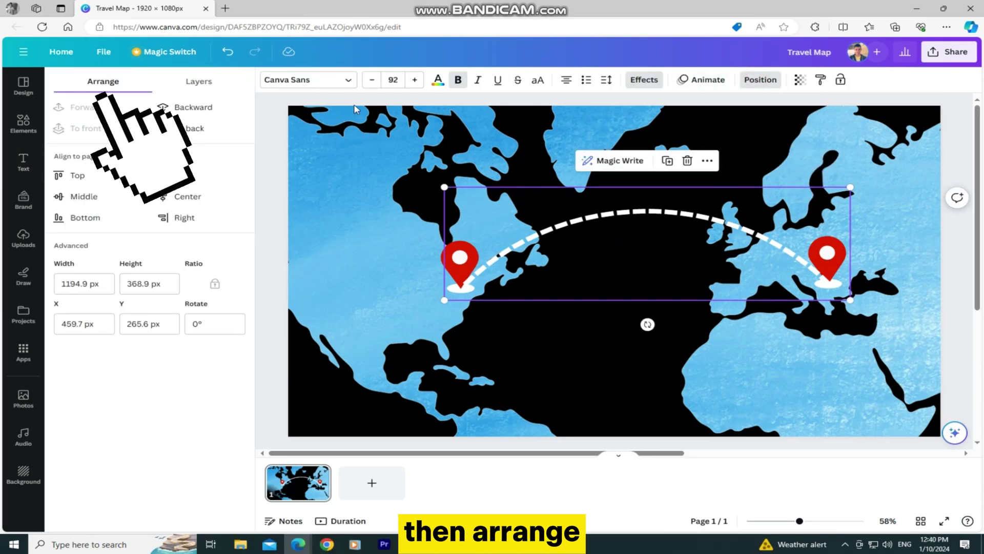
click(175, 105)
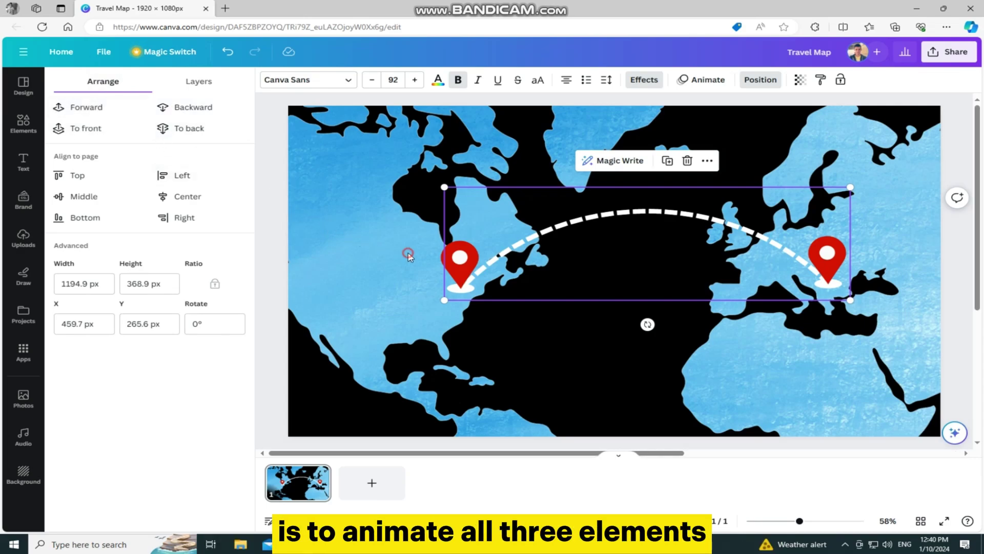
- Give the left GPS pin a Pop animation with a slower speed
click(415, 276)
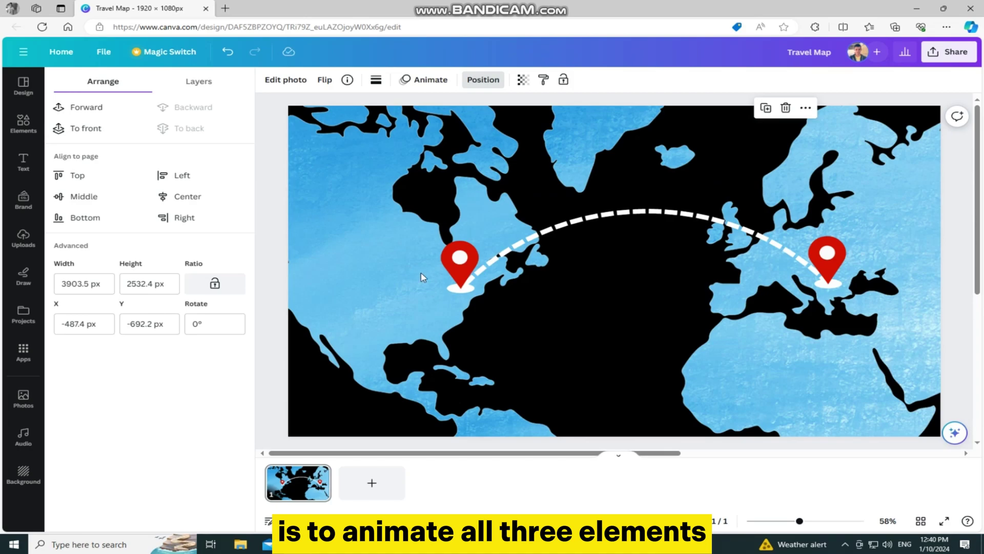
click(459, 285)
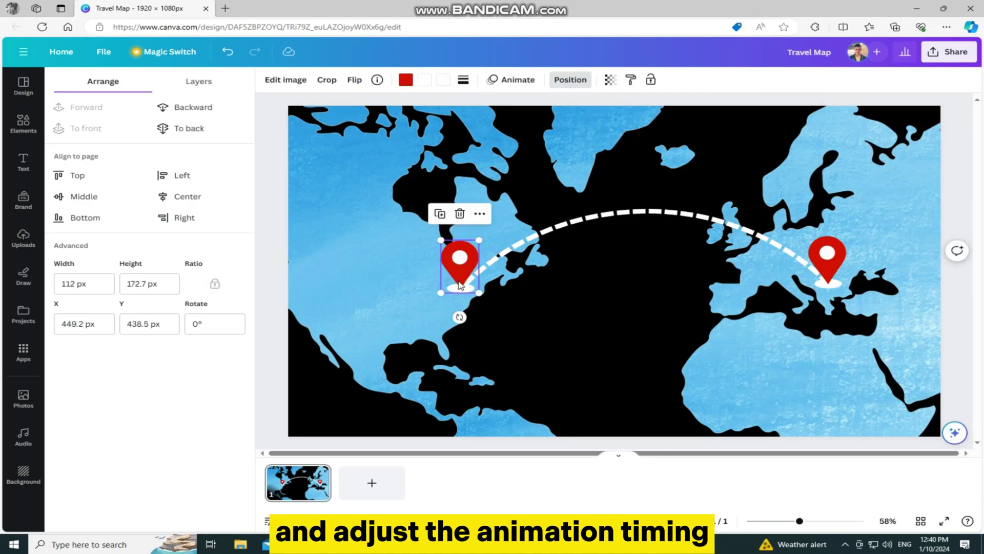
click(514, 80)
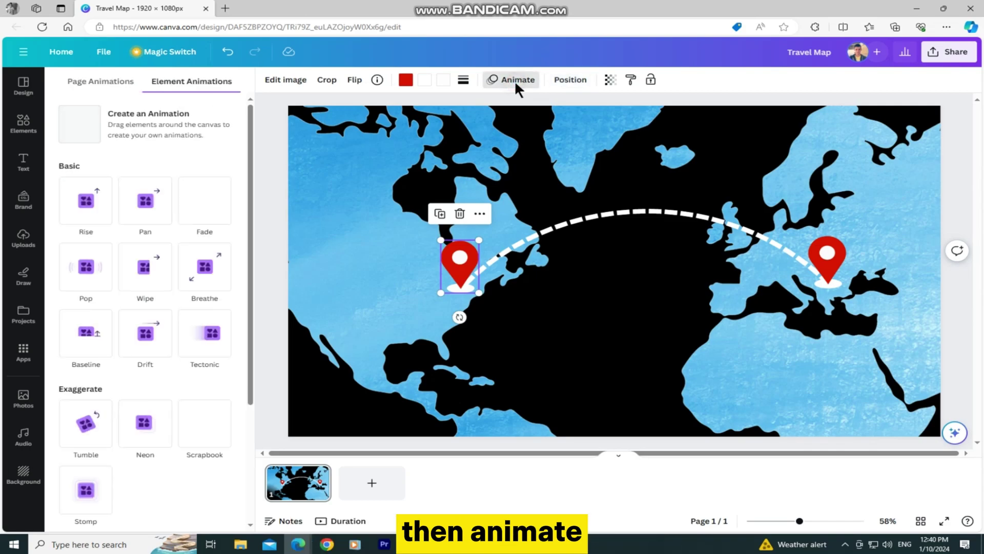
click(84, 266)
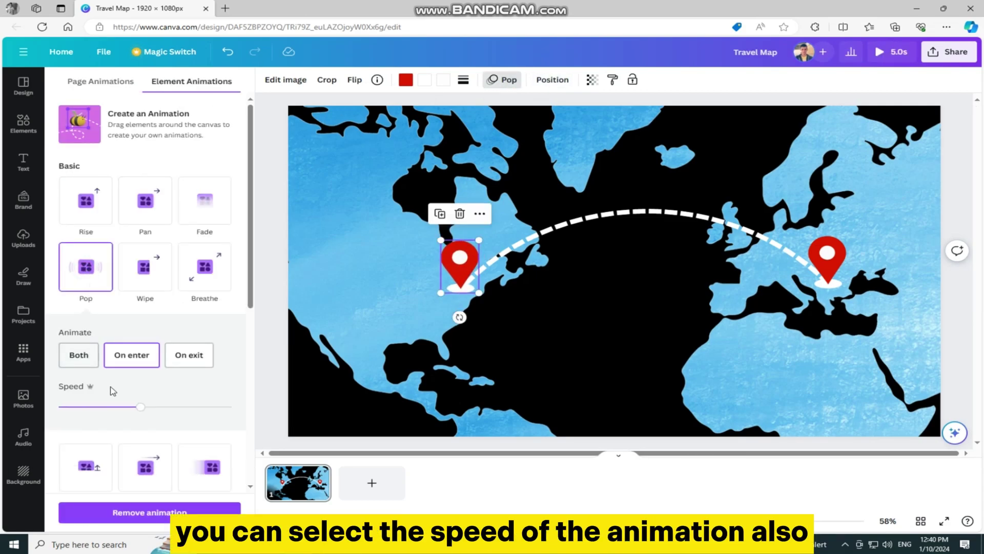
drag(140, 406, 100, 407)
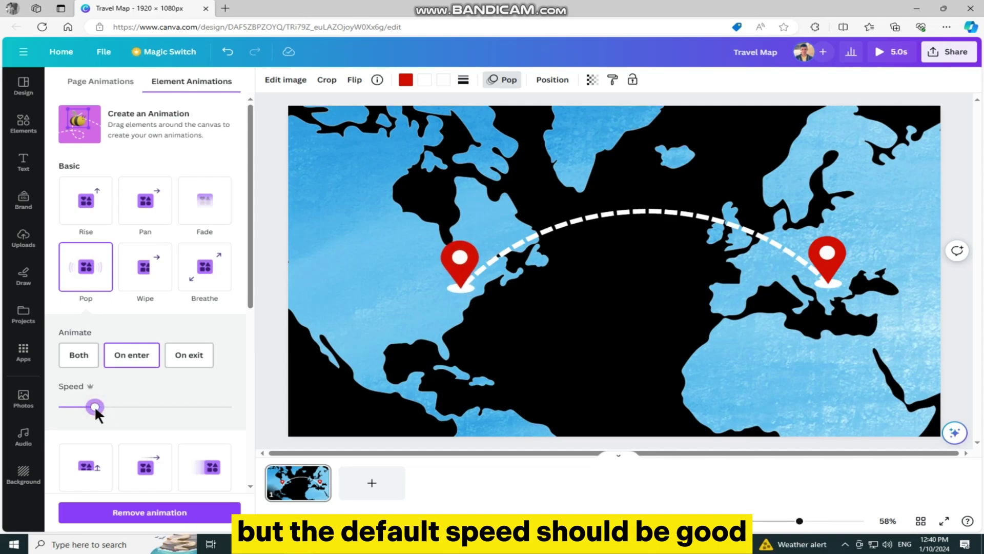
- Give the right GPS pin the same slower Pop animation
click(835, 266)
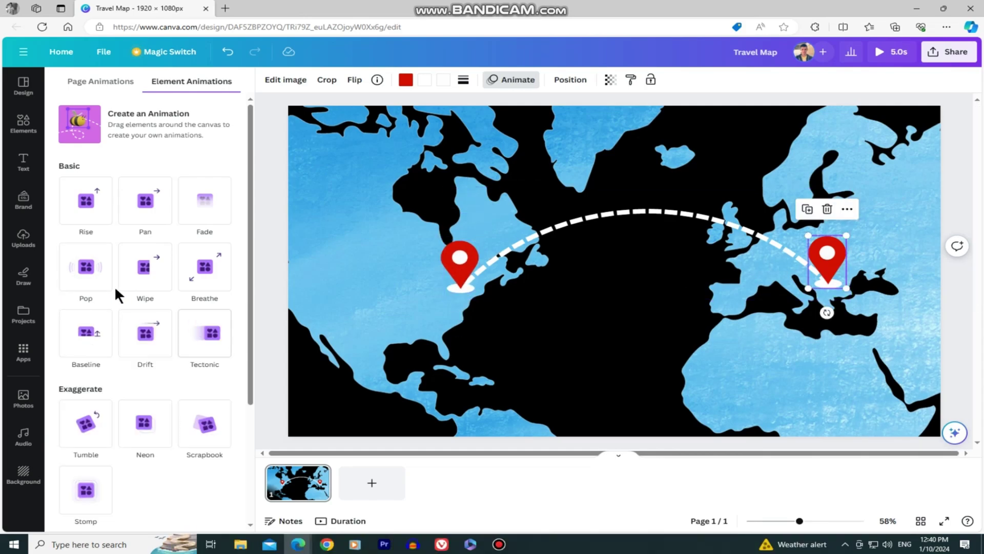
click(91, 274)
drag(139, 406, 91, 406)
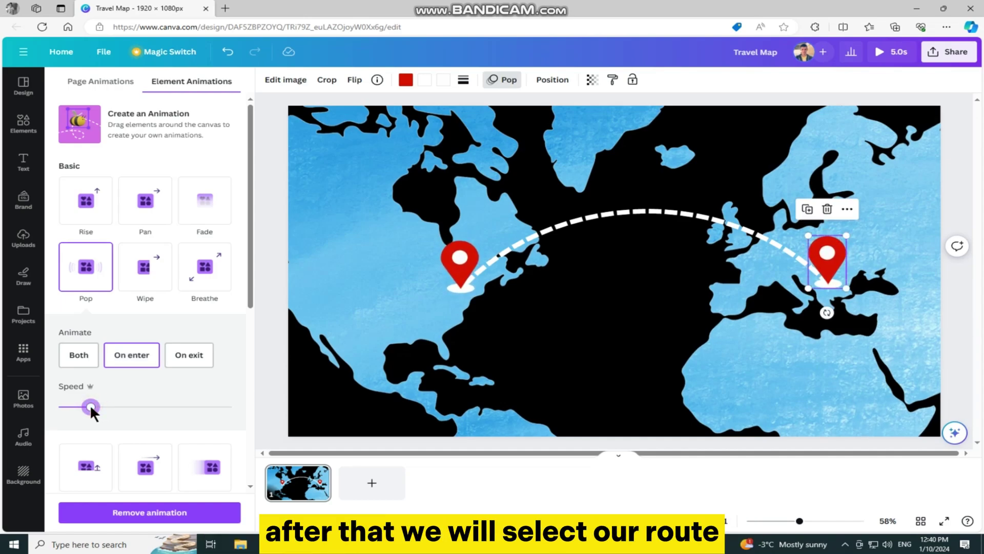
- Apply a rightward Wipe animation to the dashed route and reduce its speed slightly
click(595, 228)
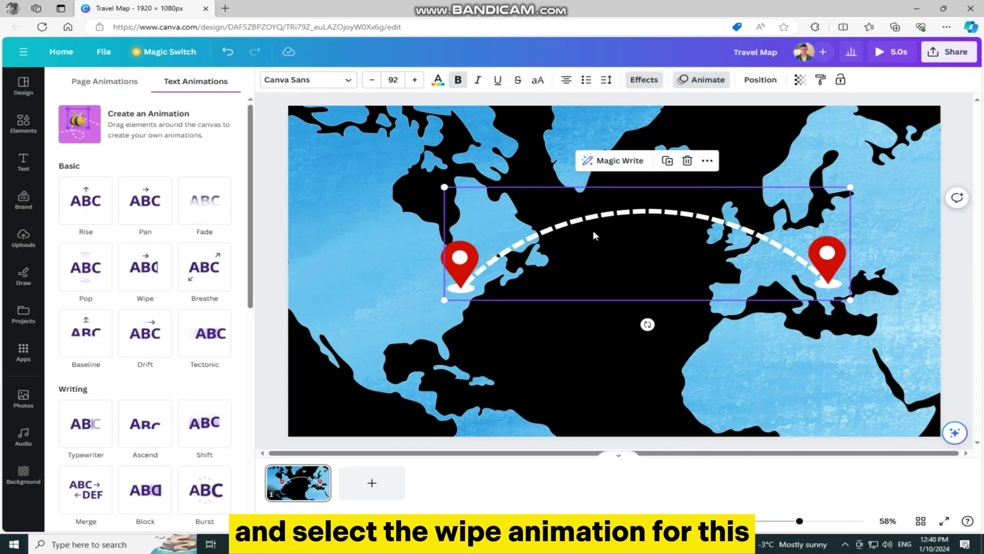
click(691, 82)
click(154, 272)
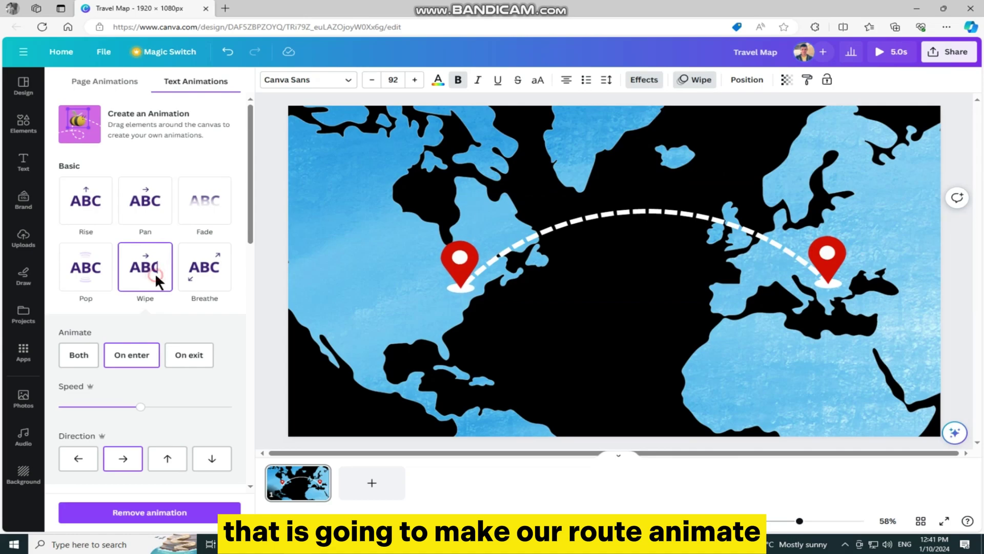
mouse_move(141, 406)
mouse_down()
mouse_move(120, 406)
mouse_move(130, 407)
mouse_up()
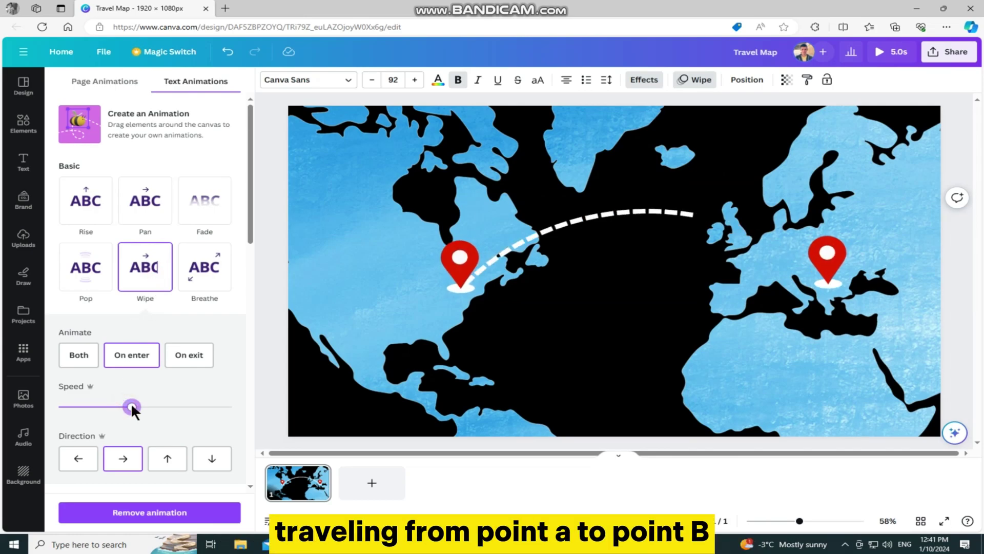
click(112, 406)
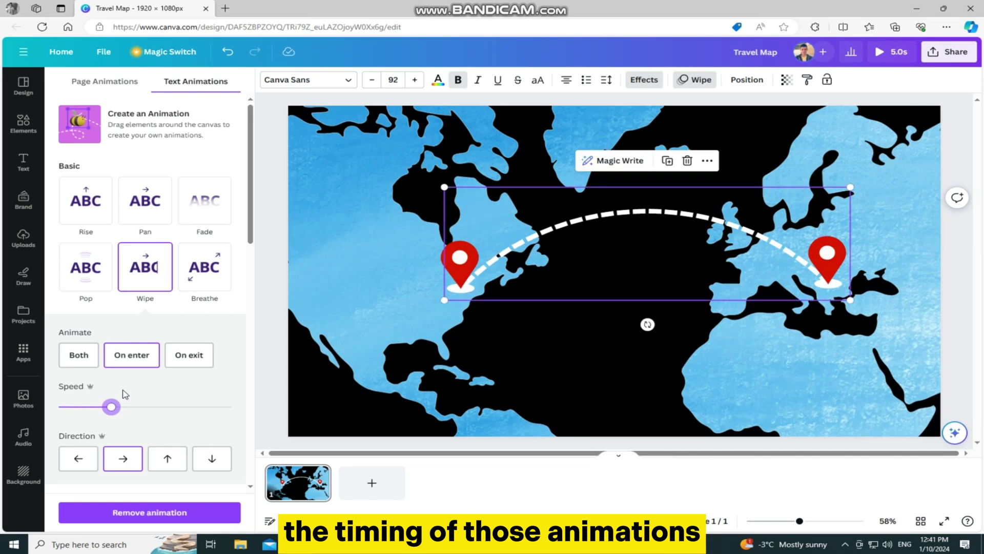
- Show the animation timing timeline from the left pin's right-click menu
click(459, 268)
right_click(459, 267)
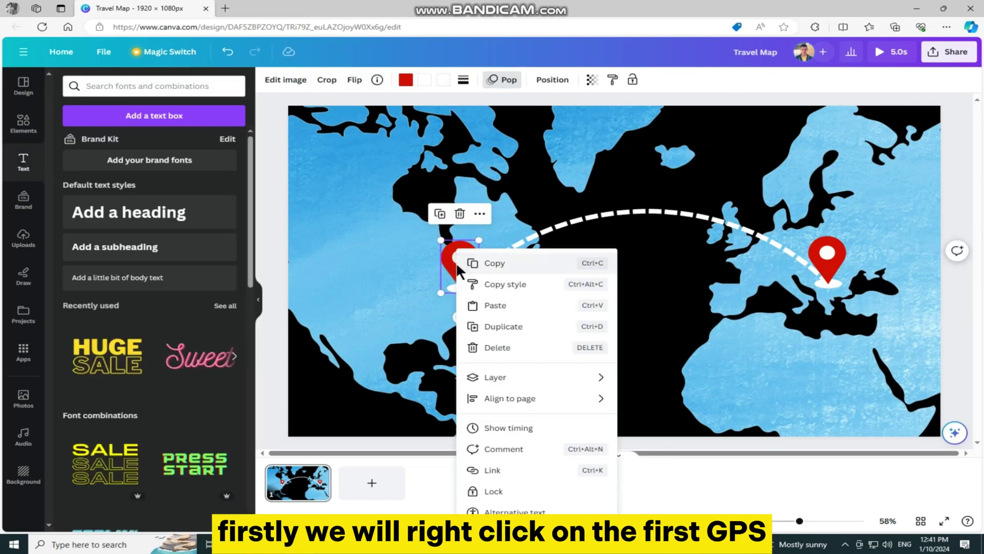
click(565, 426)
click(502, 80)
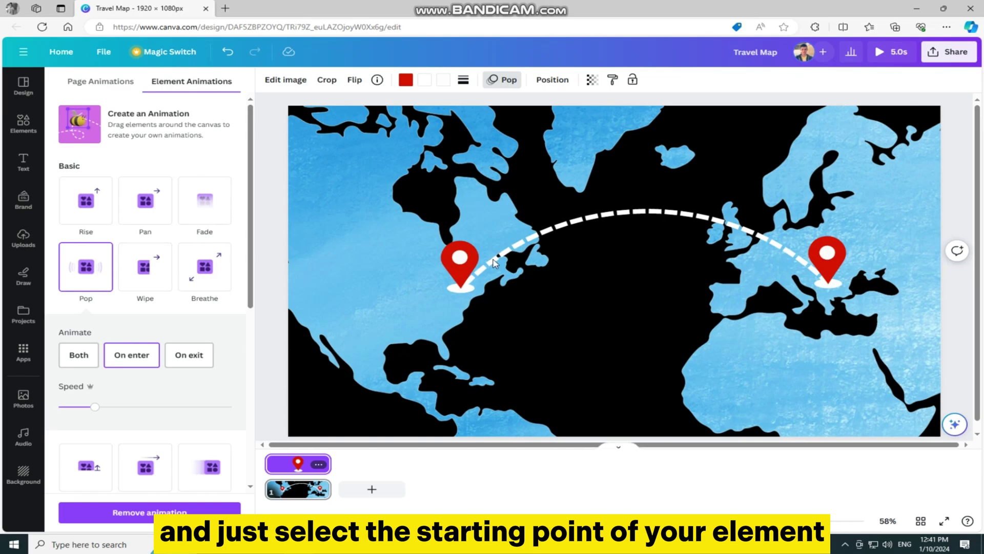
- Move the right pin's timing track later so it appears after the route
click(632, 223)
click(827, 266)
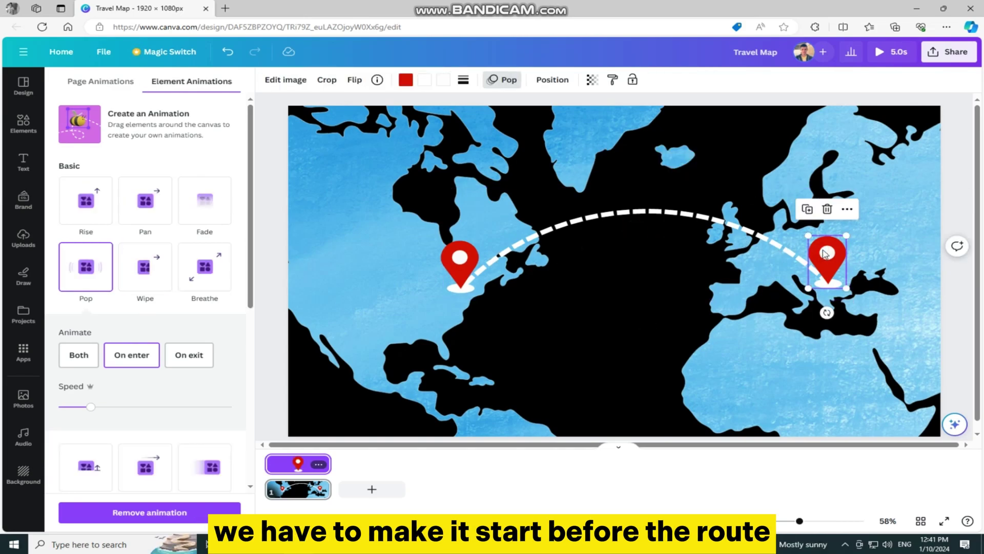
right_click(835, 249)
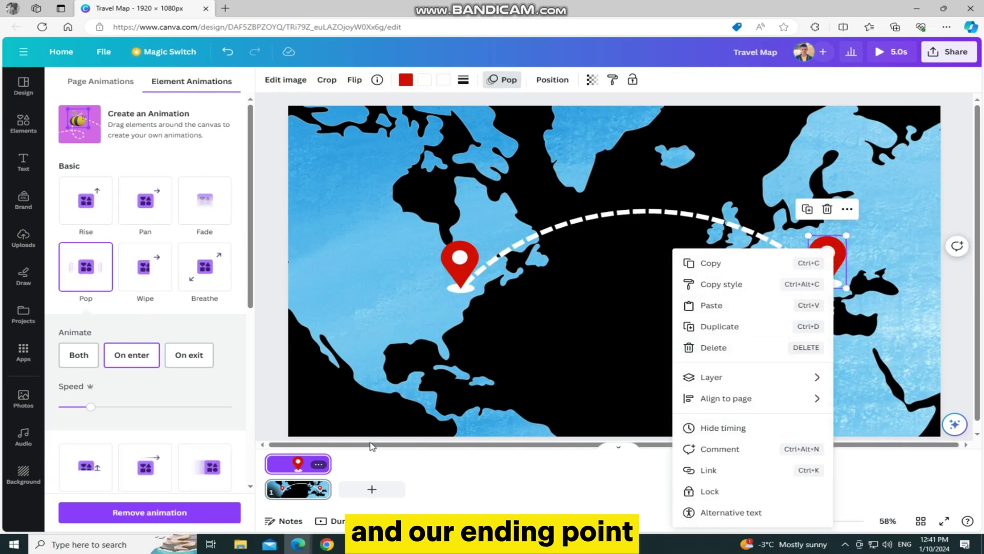
click(758, 429)
drag(274, 463, 299, 464)
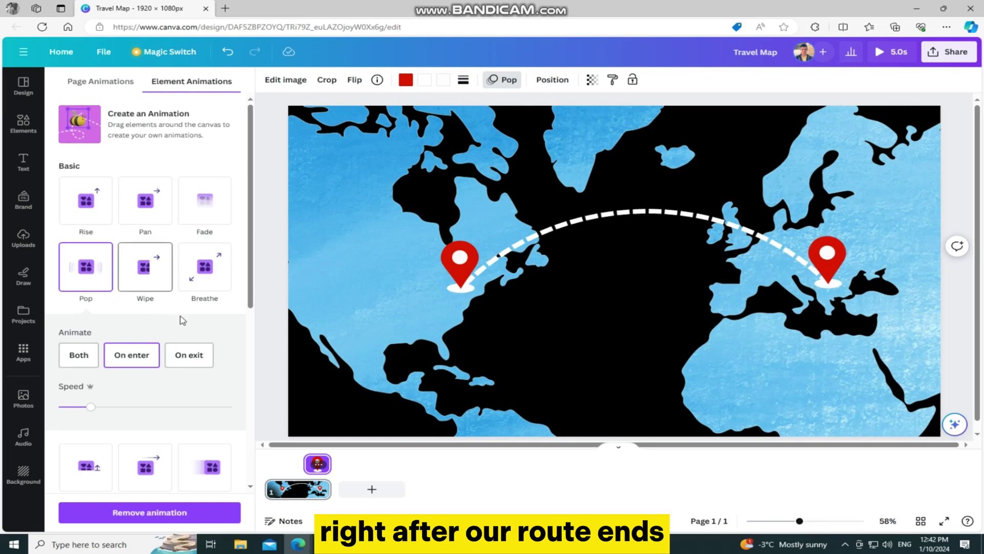
click(515, 77)
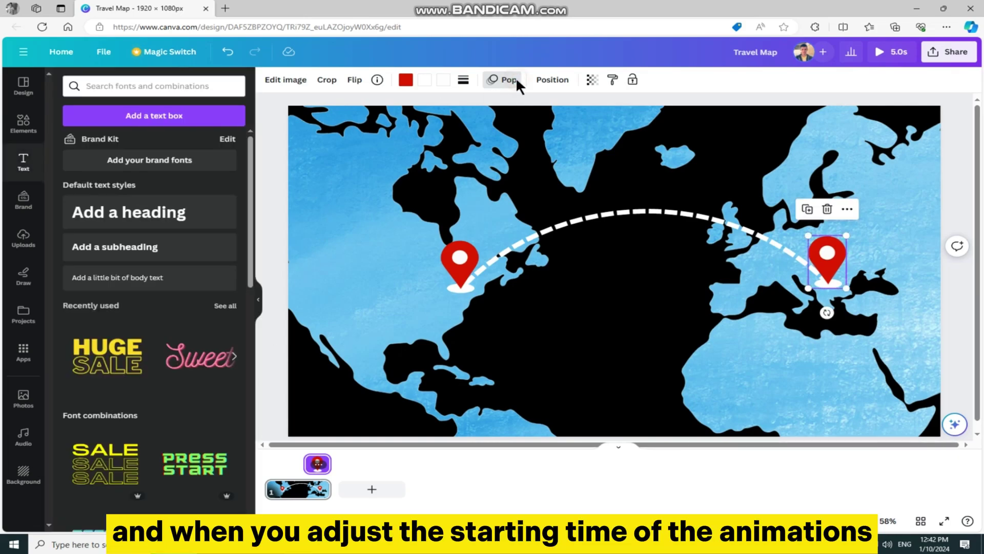
- Collapse the side panel and preview the 5-second animation full screen
click(260, 301)
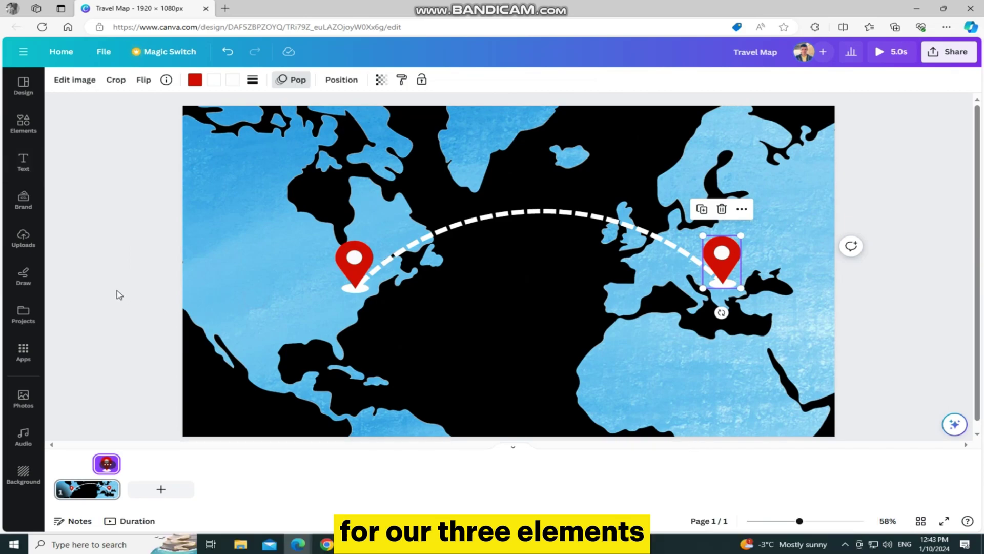
click(906, 58)
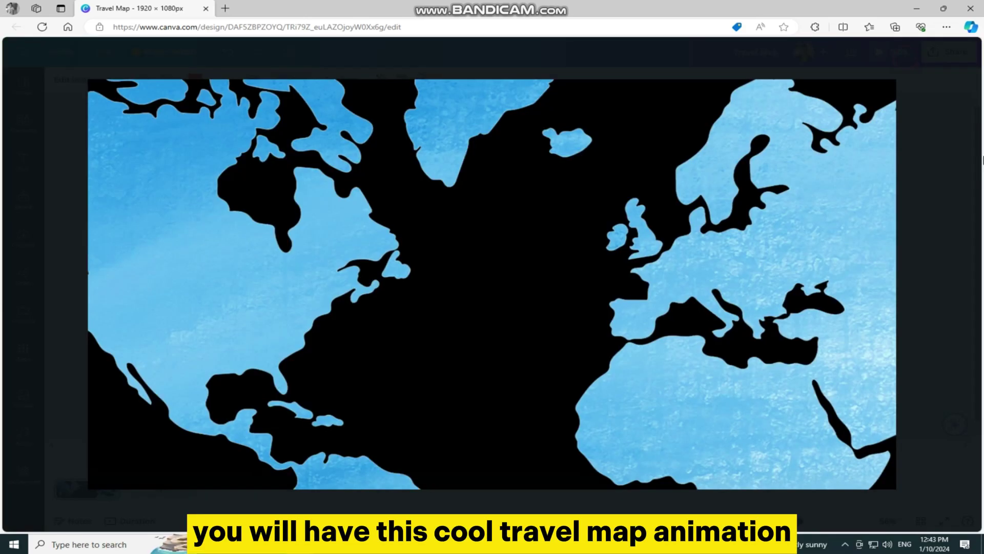